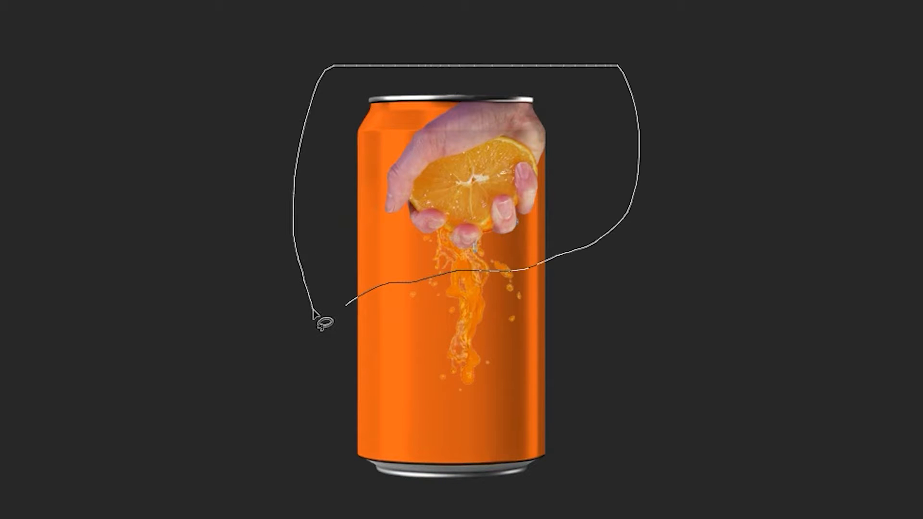
Step: Lasso the upper part of the can's orange fill along a wavy line and delete it, clearing the selection
left_click_drag(313, 312, 313, 312)
key("Delete")
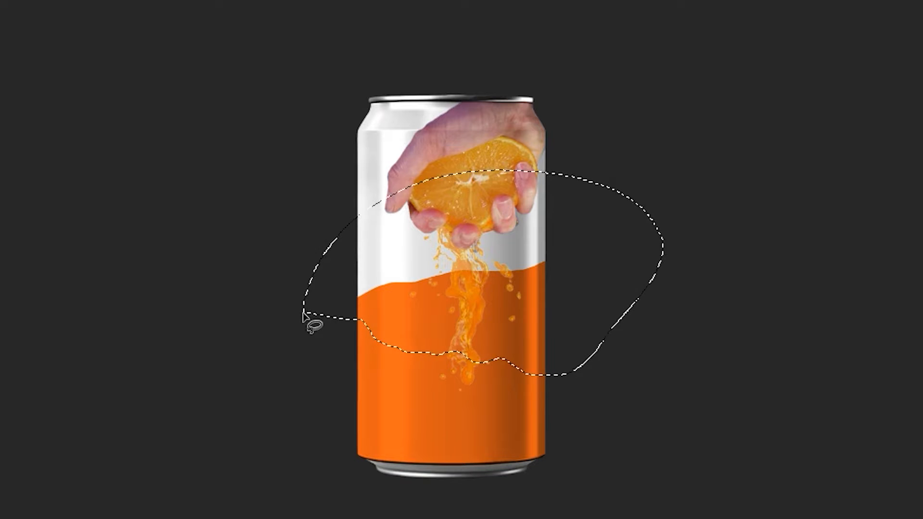
key("ctrl+d")
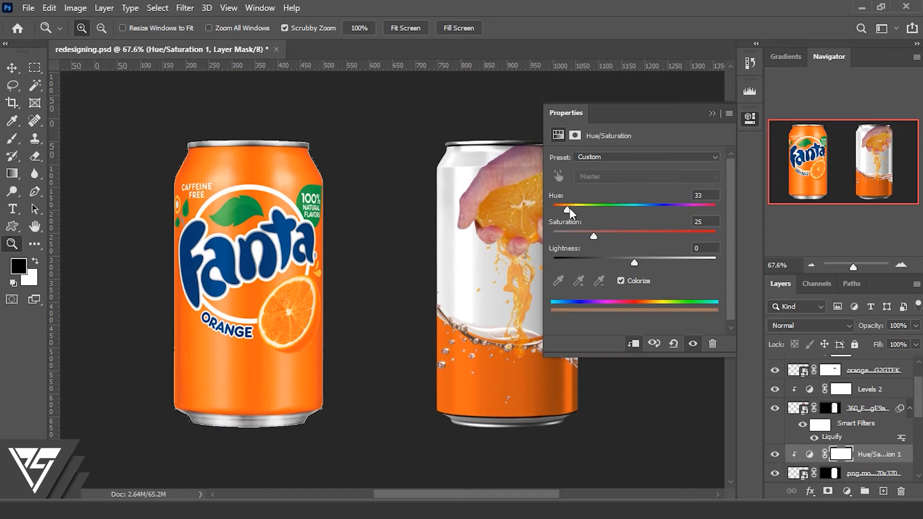
Step: Adjust the colorized liquid wave's hue, and resize and place the water splash over its surface on the can
left_click_drag(571, 208, 573, 209)
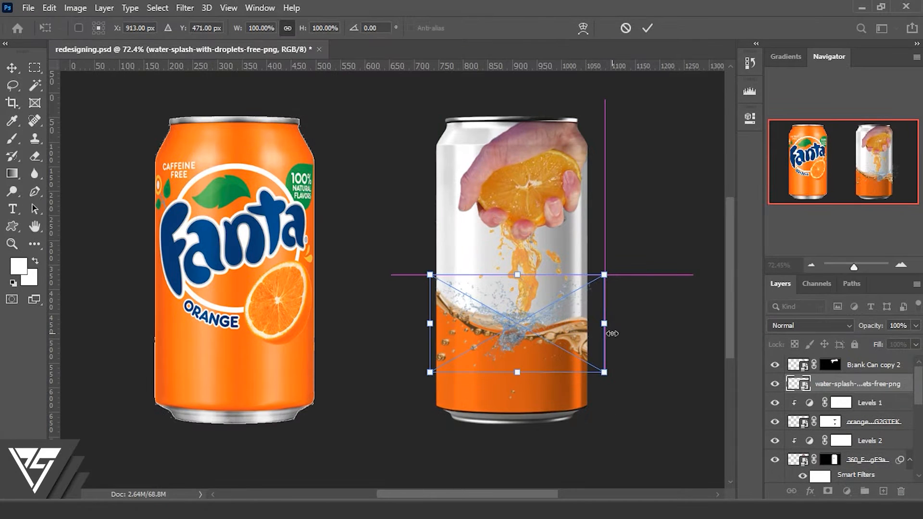
left_click_drag(609, 327, 590, 325)
left_click_drag(551, 348, 551, 349)
left_click(646, 28)
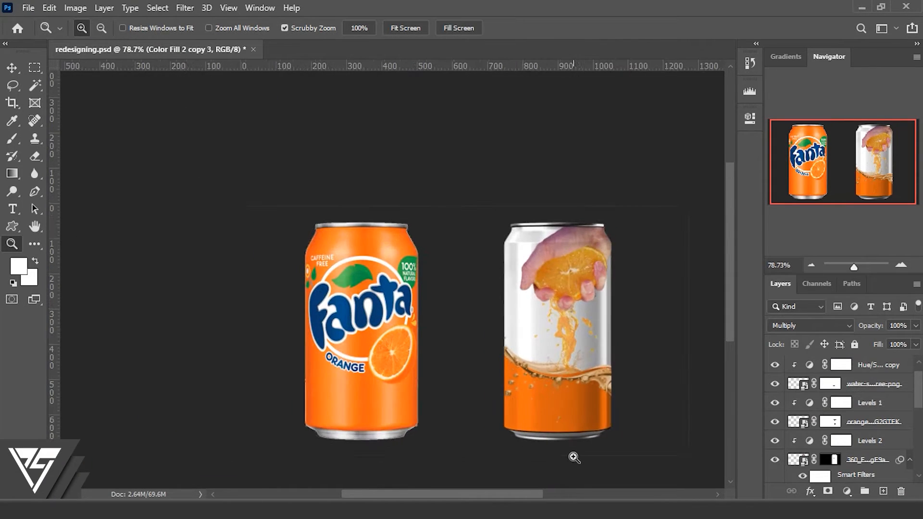
Step: Try rotating and repositioning the hand squeezing the orange at the upper part of the can
left_click_drag(573, 457, 584, 457)
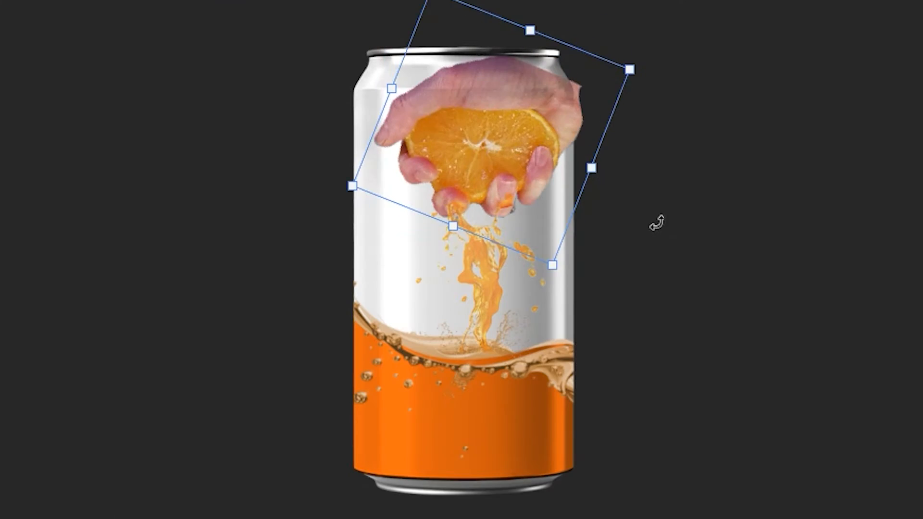
left_click_drag(662, 280, 651, 313)
left_click_drag(627, 153, 555, 350)
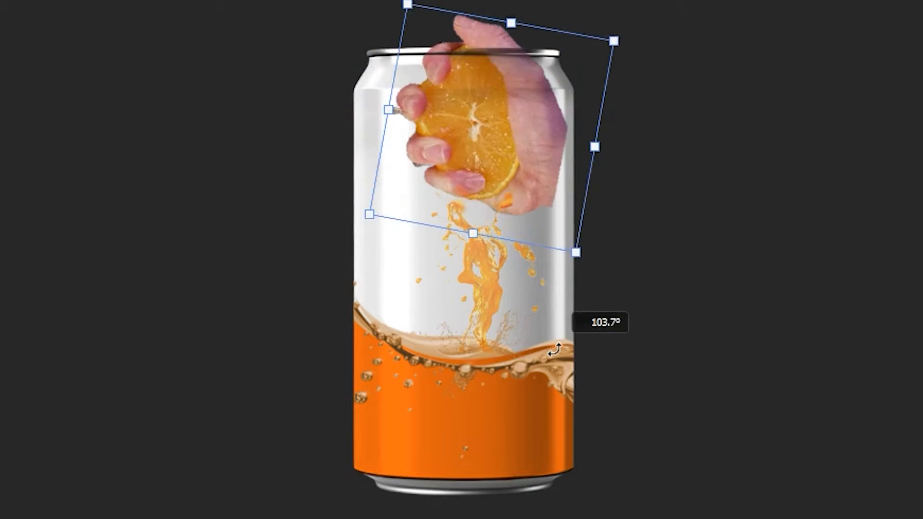
left_click_drag(560, 194, 563, 200)
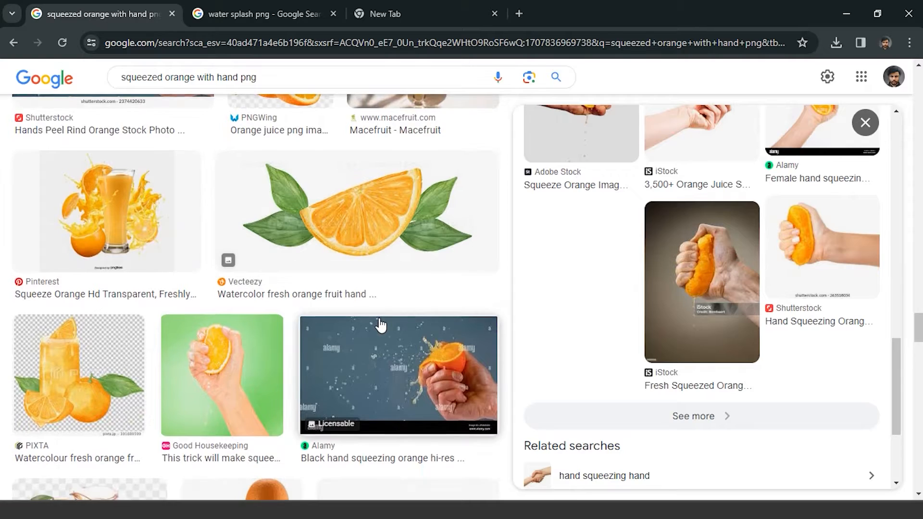
Step: Browse the web for a replacement picture of a hand squeezing an orange, and transform the new hand on the can
scroll(365, 324, "down", 8)
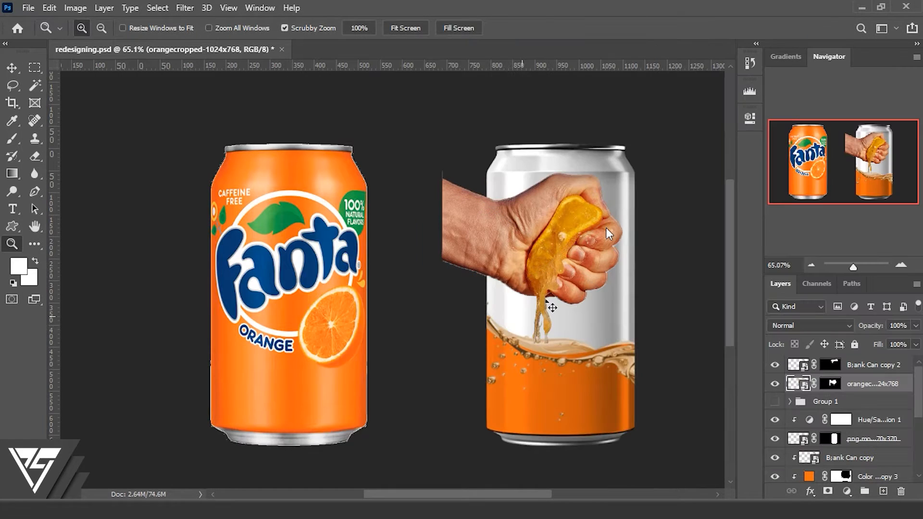
key("ctrl+t")
left_click_drag(612, 219, 615, 215)
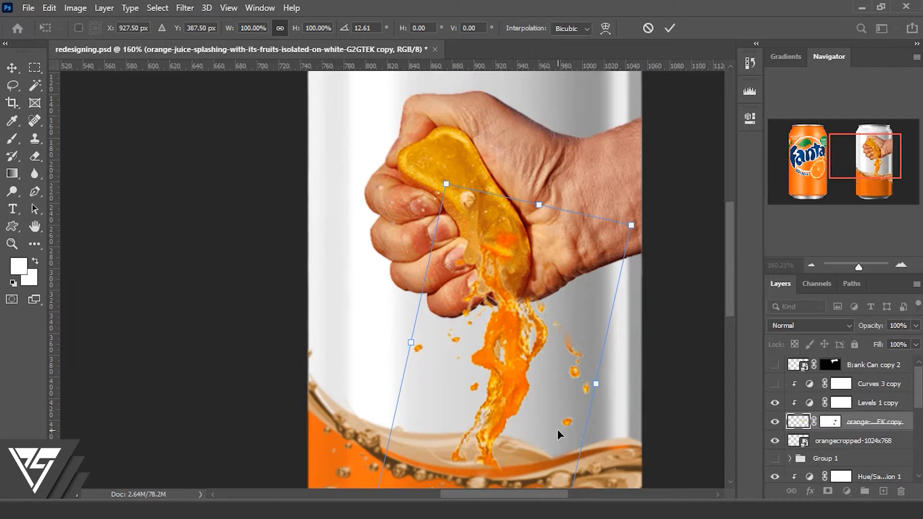
Step: Undo the trial move and rotation of the juice splash below the squeezed orange, and choose another transform for it
left_click_drag(557, 428, 545, 428)
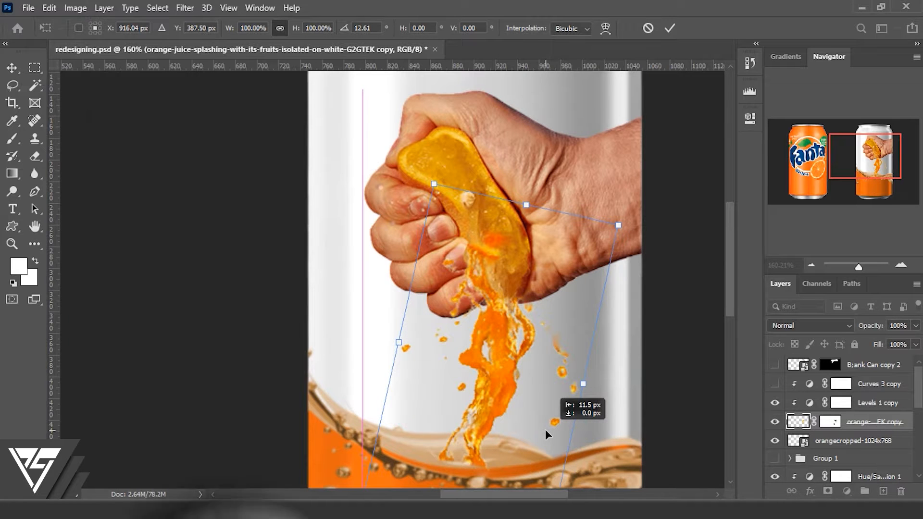
key("ctrl+z")
key("ctrl+z")
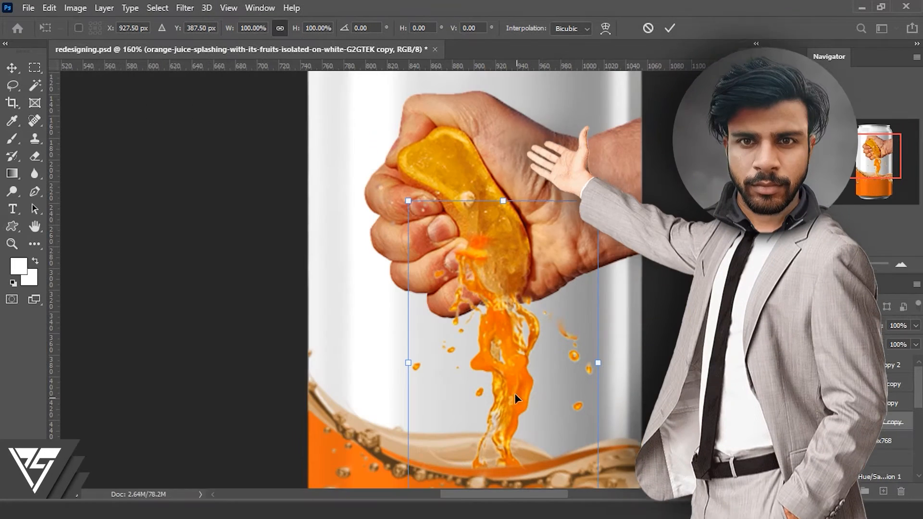
right_click(524, 369)
left_click(555, 211)
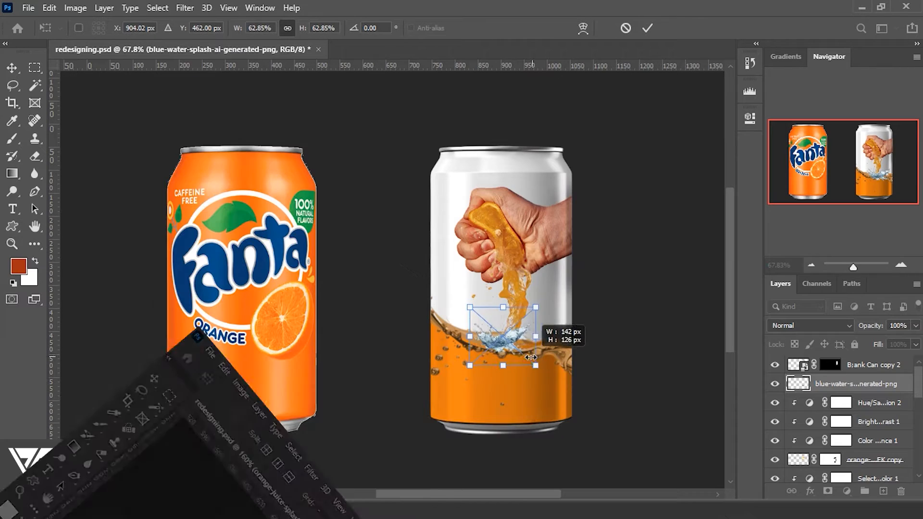
Step: Resize the blue water splash where the juice stream meets the liquid wave, and apply the transform
left_click_drag(523, 343, 649, 379)
left_click(647, 29)
key("z")
left_click_drag(540, 412, 483, 412)
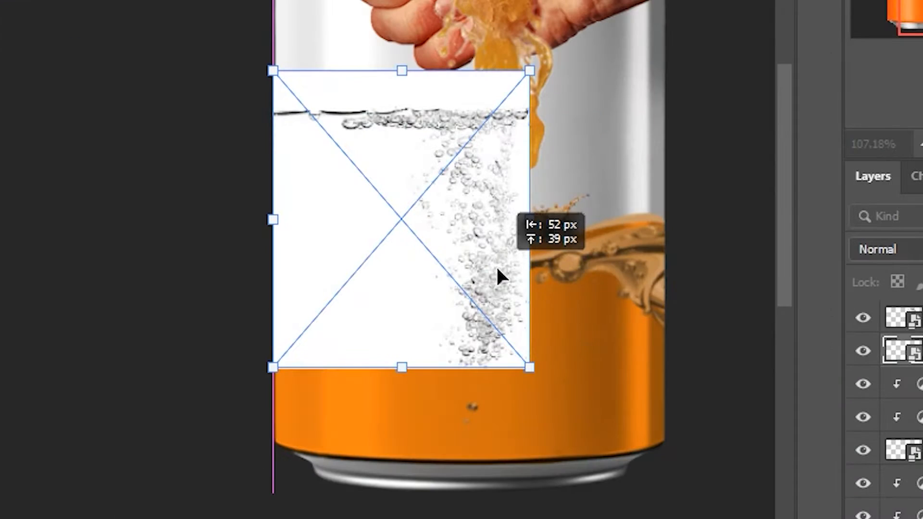
Step: Place the bubbles image against the can's left edge in Multiply mode, and outline its stray parts above the liquid for removal
left_click_drag(495, 265, 495, 264)
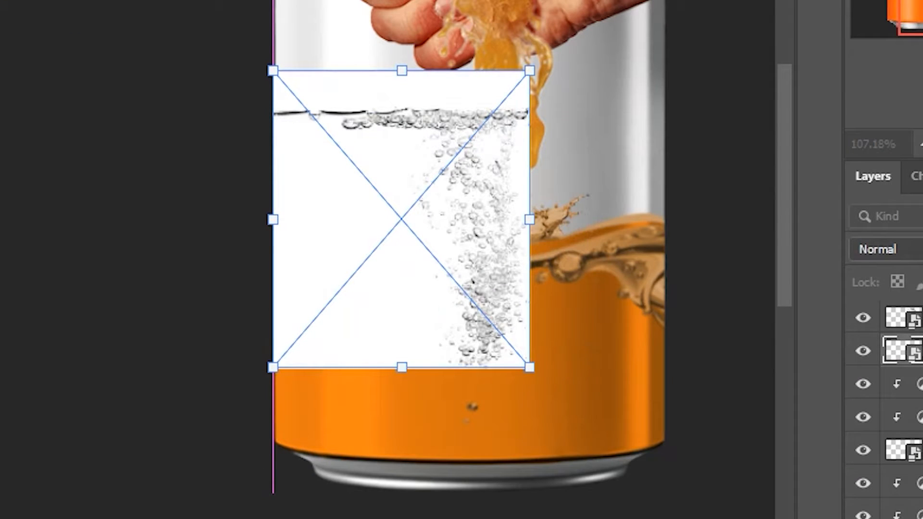
left_click(915, 249)
left_click(892, 56)
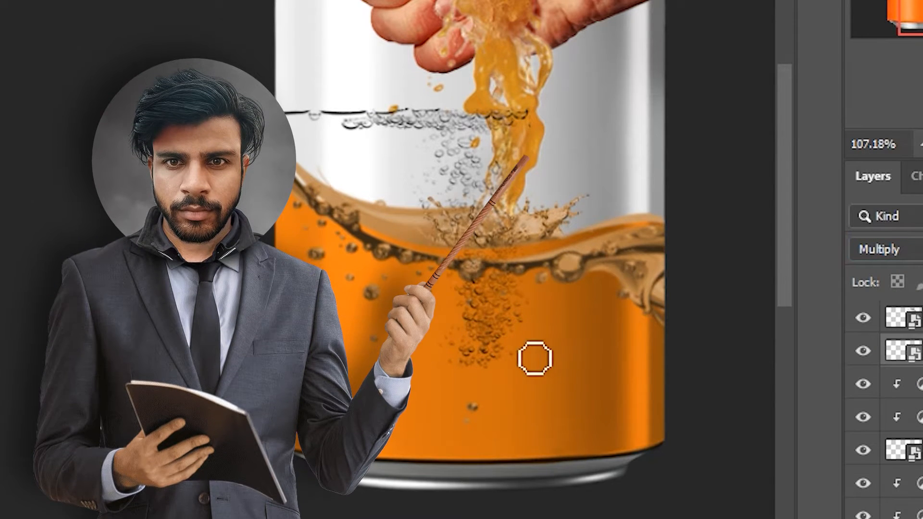
left_click_drag(532, 350, 560, 356)
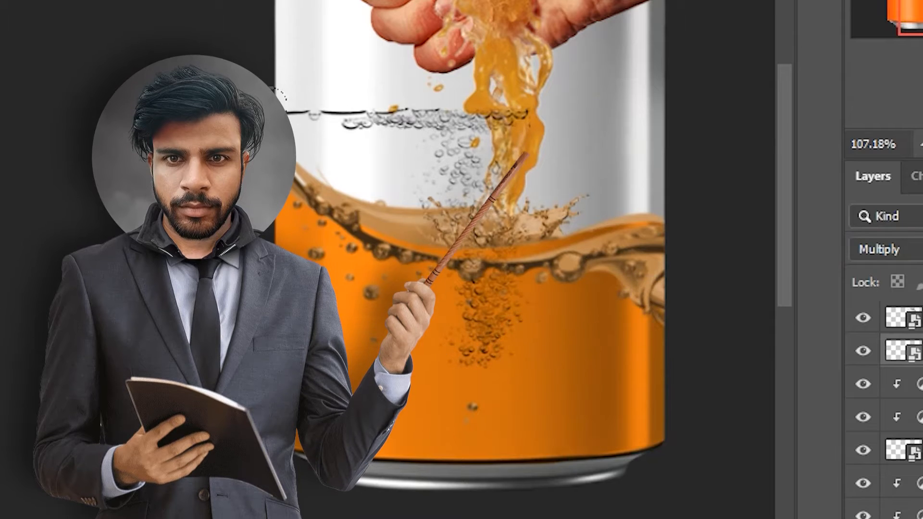
mouse_move(271, 105)
left_mouse_down()
mouse_move(398, 96)
mouse_move(504, 129)
mouse_move(457, 192)
mouse_move(501, 196)
left_mouse_up()
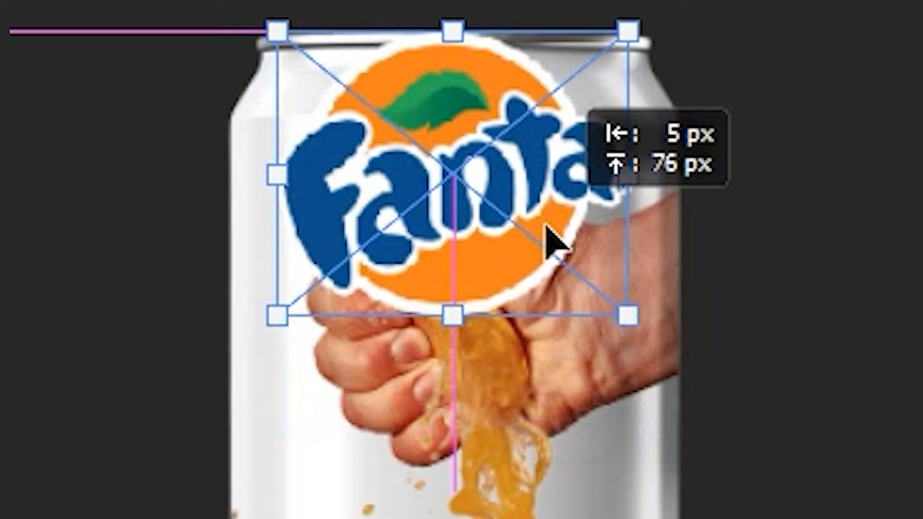
Step: Move the Fanta logo on the white can, and check the hand layer by toggling its visibility
left_click_drag(547, 227, 477, 292)
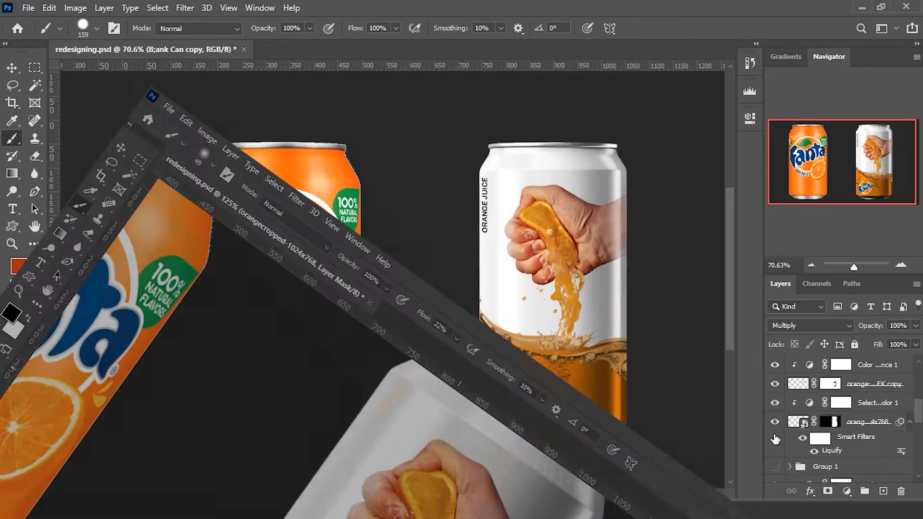
left_click(775, 423)
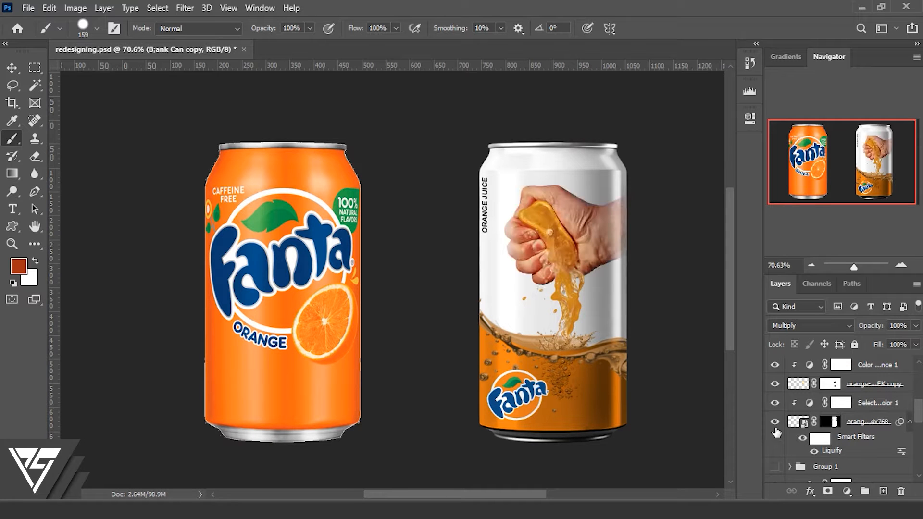
scroll(776, 432, "up", 2)
scroll(776, 431, "up", 3)
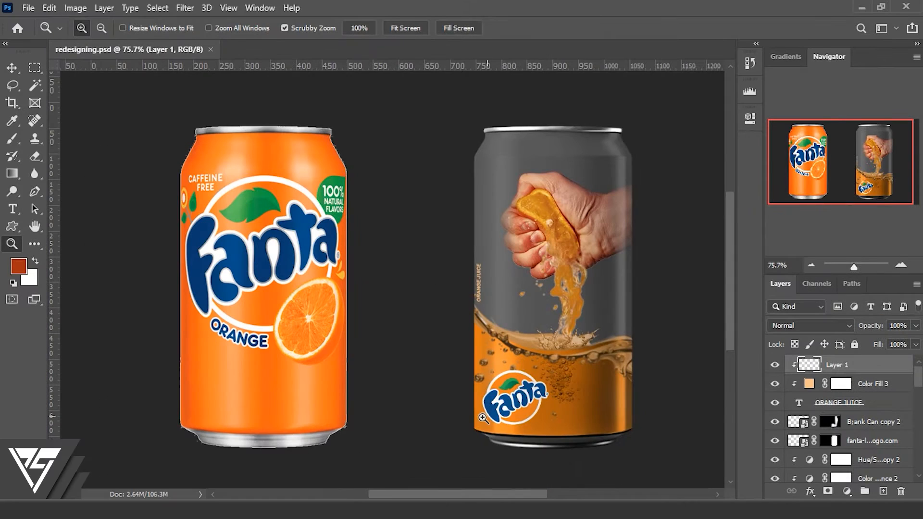
Step: Mask the condensation water-drops image to the can, reposition it over the upper part, and set its blend mode to Color Dodge
left_click(827, 491)
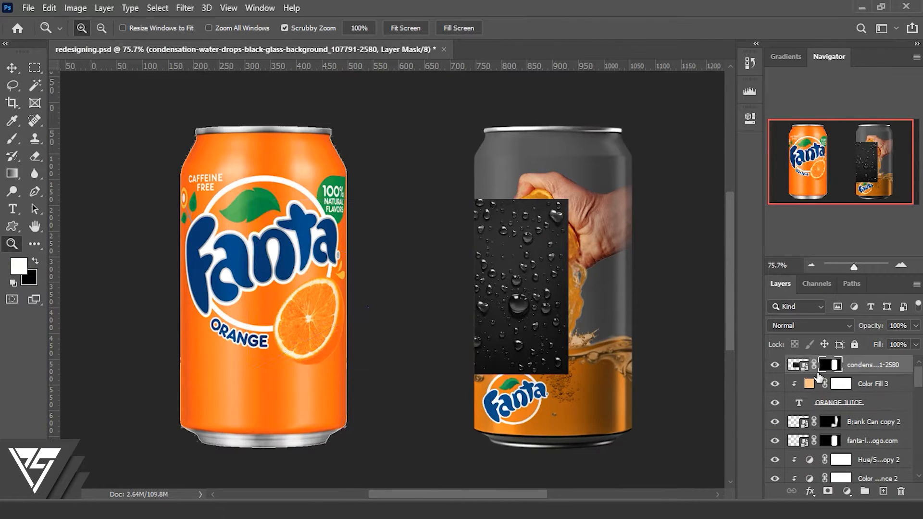
key("ctrl+t")
left_click(646, 30)
left_click(811, 326)
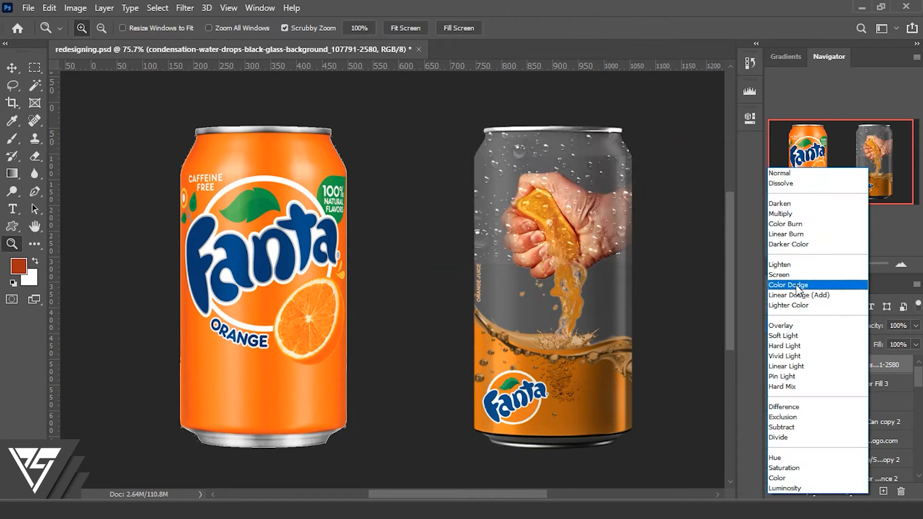
left_click(786, 282)
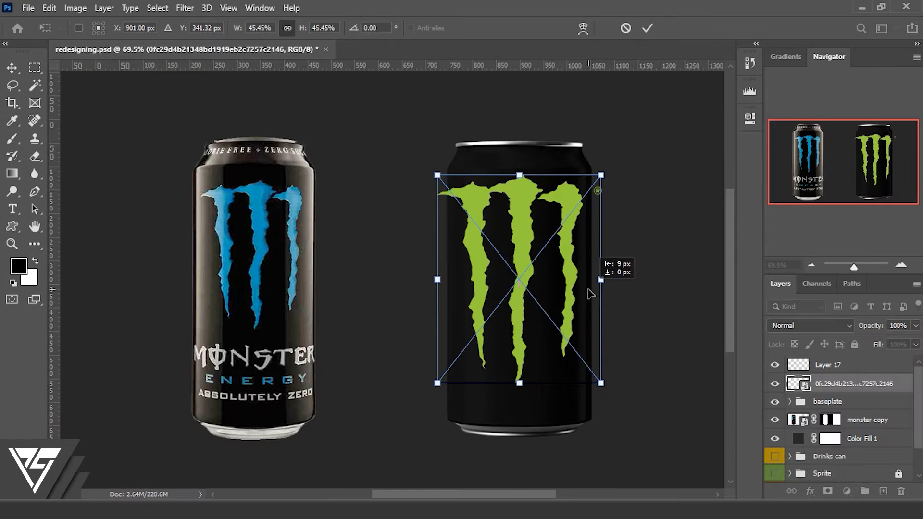
Step: Scale the green Monster claw logo to 42.79%, position it on the upper part of the black can, and apply the transform
left_click_drag(437, 383, 444, 370)
left_click_drag(566, 354, 570, 354)
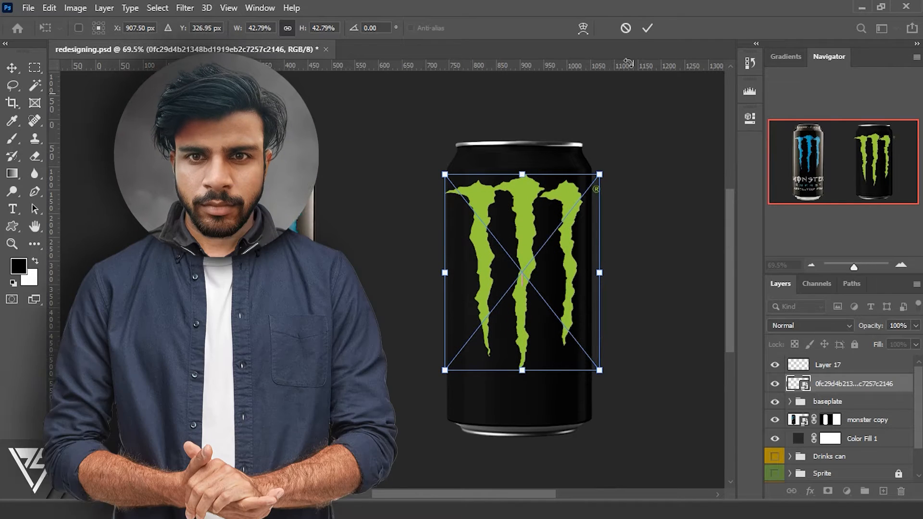
left_click(646, 28)
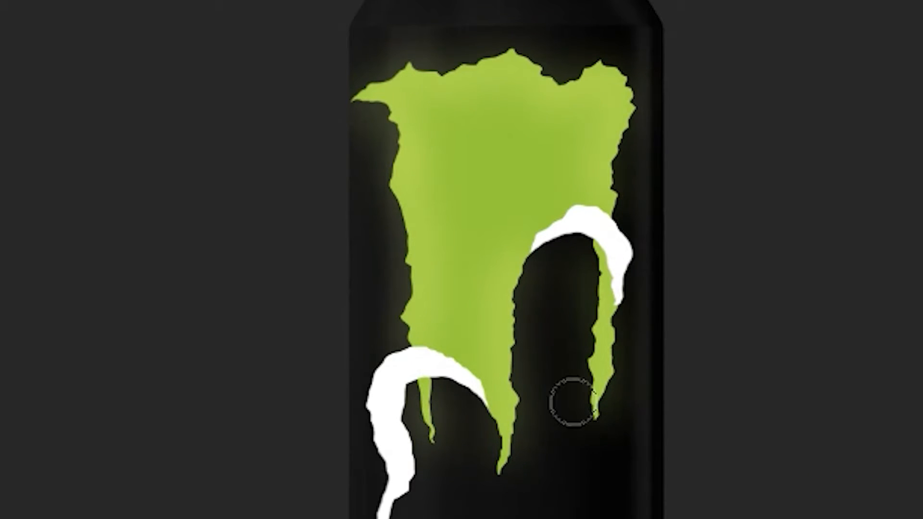
Step: Brush a soft lighter glow into the green claw logo and clear the selection
mouse_move(672, 474)
left_mouse_down()
mouse_move(437, 41)
mouse_move(448, 156)
left_mouse_up()
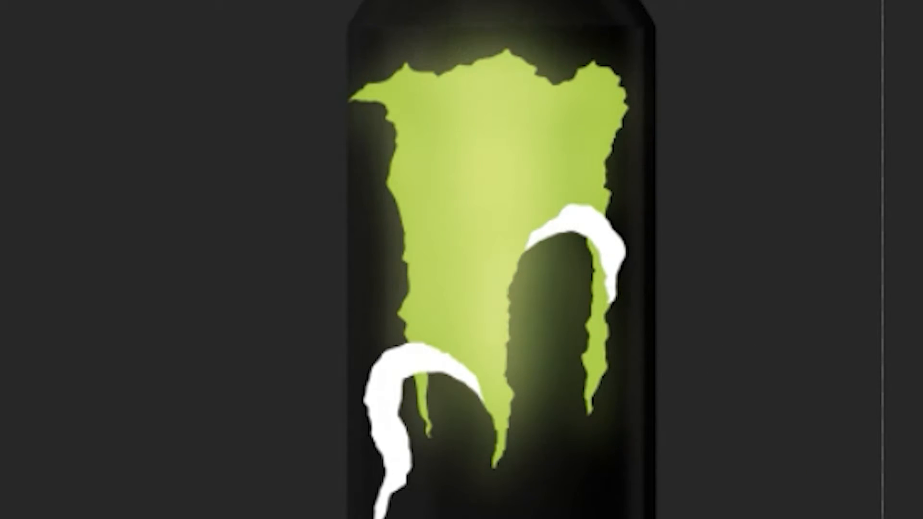
key("ctrl+d")
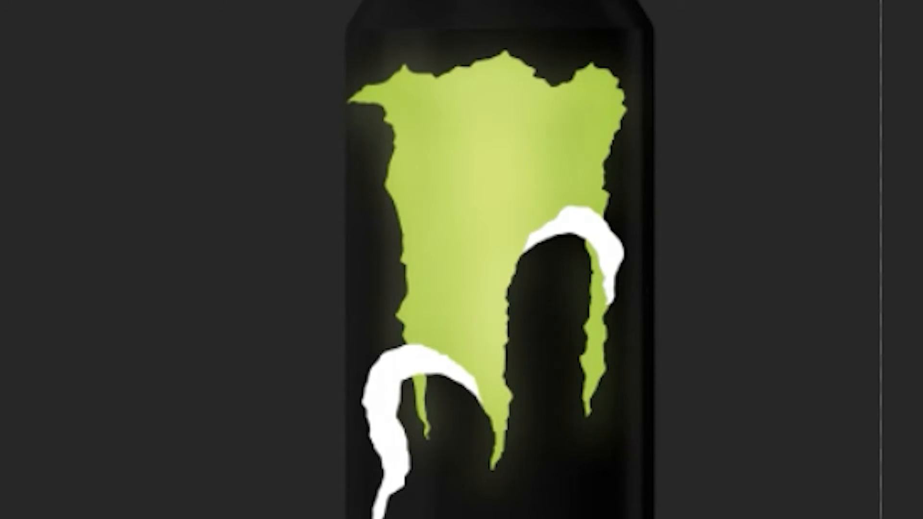
Step: Paint green drips hanging down from the lower tips of the claw logo and refine them
left_click_drag(425, 437, 433, 518)
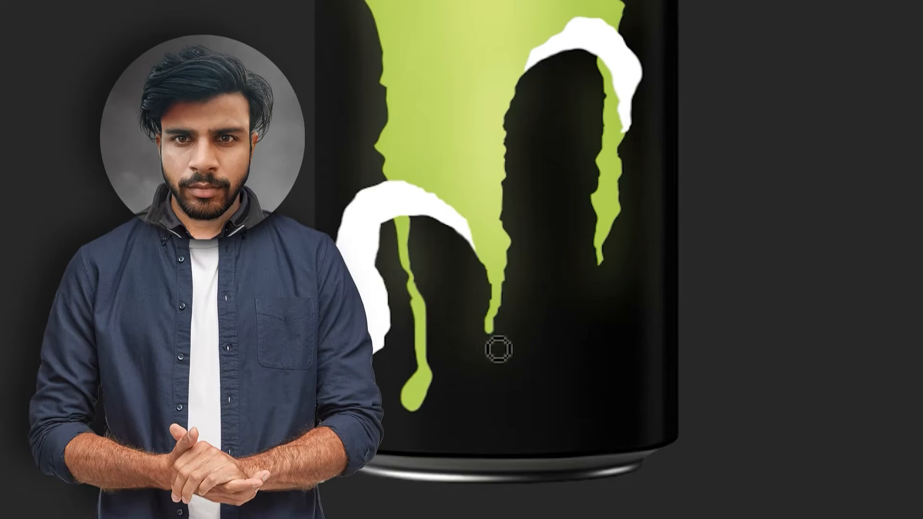
mouse_move(499, 348)
left_mouse_down()
mouse_move(506, 416)
mouse_move(500, 323)
mouse_move(510, 391)
left_mouse_up()
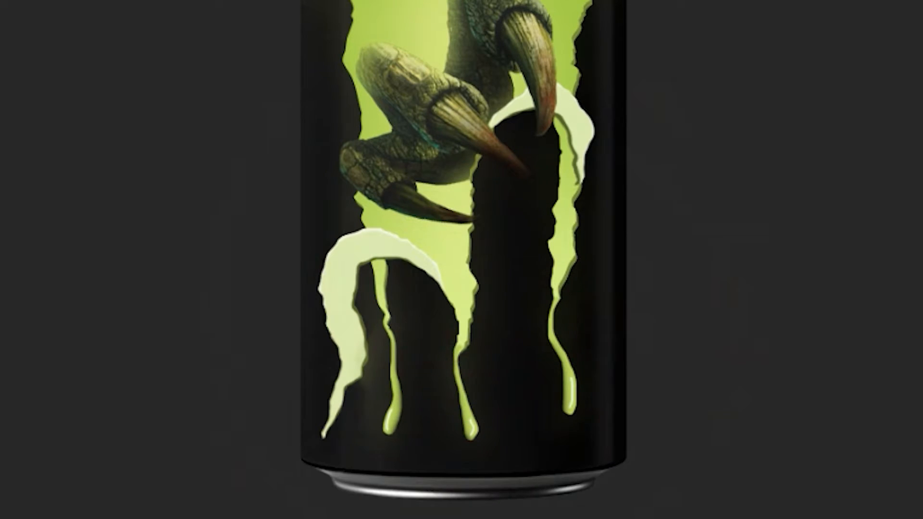
mouse_move(473, 334)
left_mouse_down()
mouse_move(426, 276)
mouse_move(444, 363)
left_mouse_up()
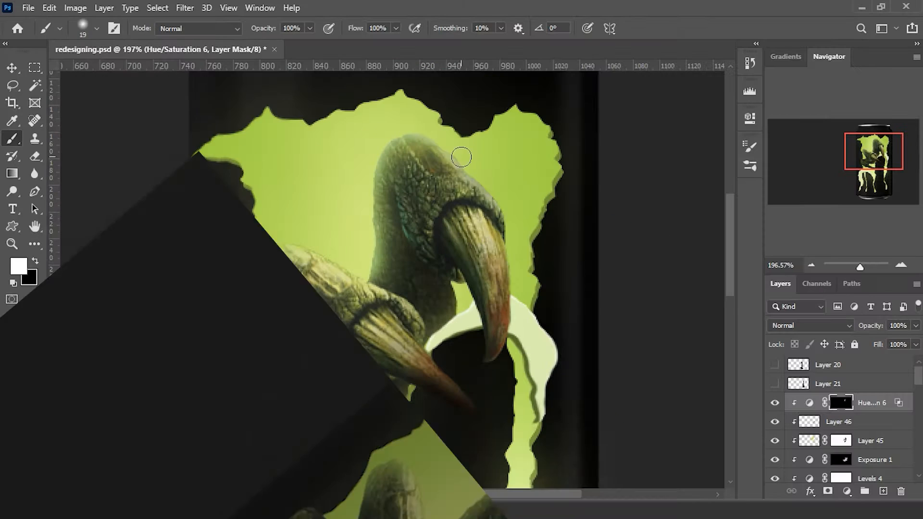
Step: Paint the Hue/Saturation 6 layer mask alternately in white and black around the edges of the reptile claws
left_click_drag(457, 288, 452, 307)
key("x")
left_click_drag(418, 257, 440, 230)
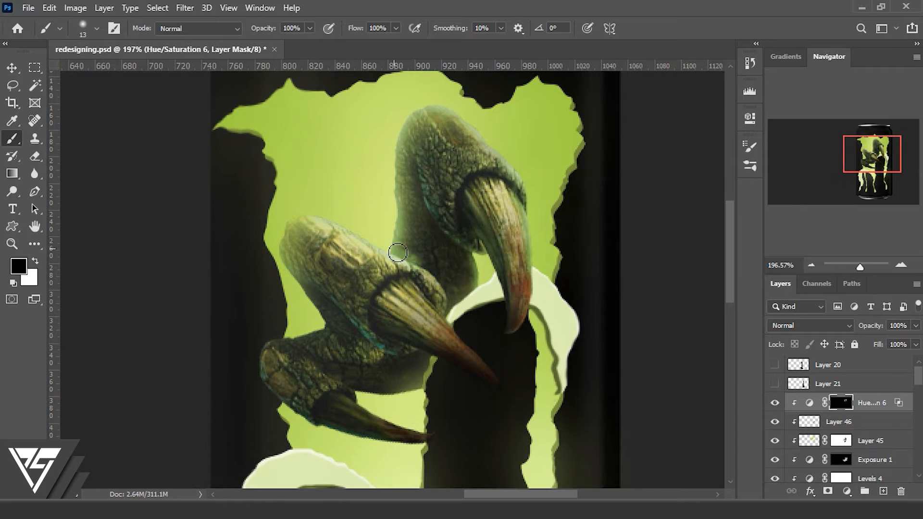
key("x")
key("x")
mouse_move(287, 245)
left_mouse_down()
mouse_move(323, 332)
mouse_move(284, 344)
left_mouse_up()
key("x")
key("x")
left_click_drag(304, 353, 312, 341)
key("x")
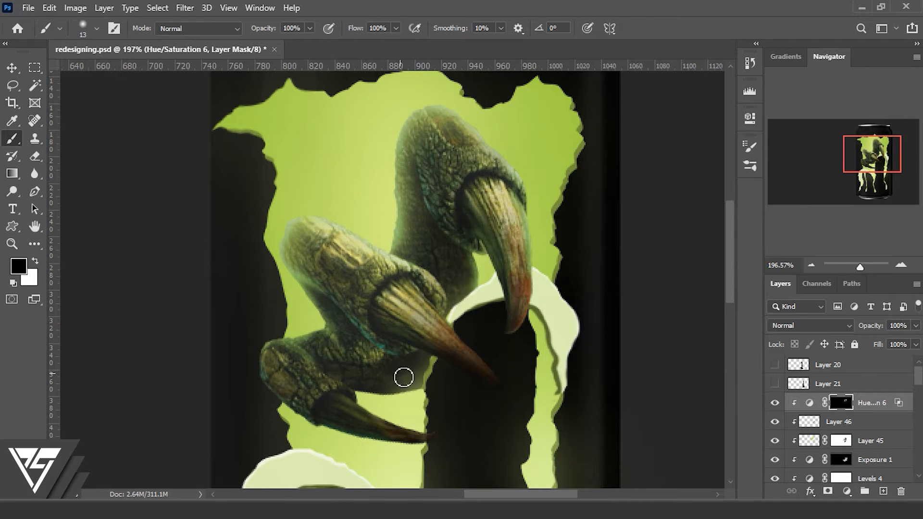
left_click_drag(403, 377, 398, 373)
key("x")
mouse_move(417, 376)
left_mouse_down()
mouse_move(375, 406)
mouse_move(335, 382)
left_mouse_up()
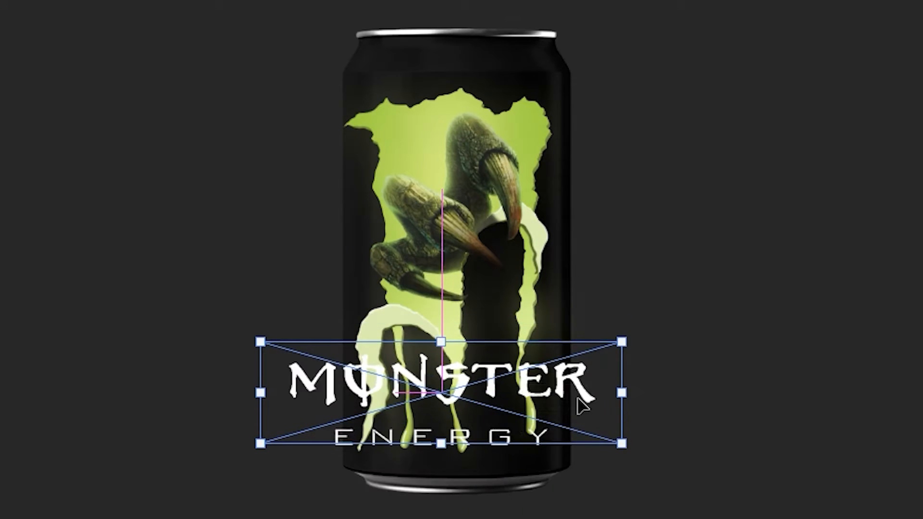
Step: Move the Monster Energy wordmark to the top of the can, and open the blend modes for Layer 55
mouse_move(583, 404)
left_mouse_down()
mouse_move(550, 409)
mouse_move(551, 437)
mouse_move(440, 61)
left_mouse_up()
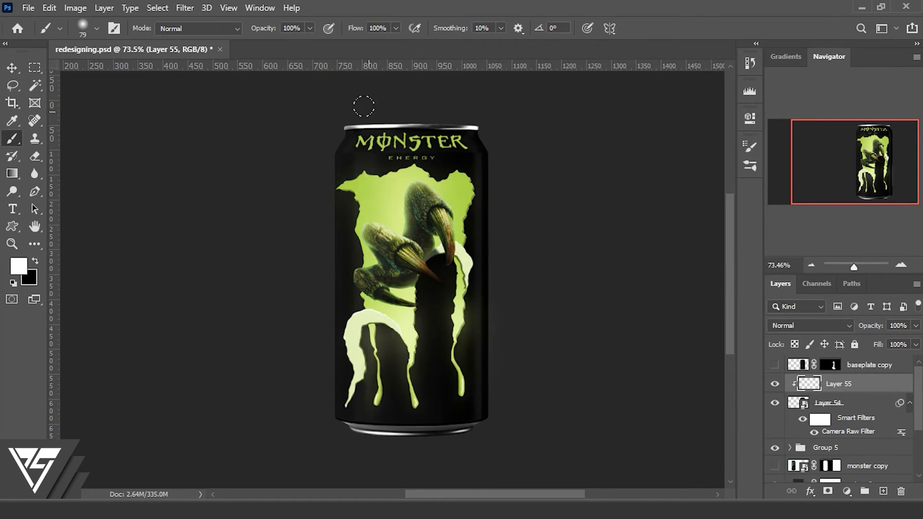
left_click(811, 325)
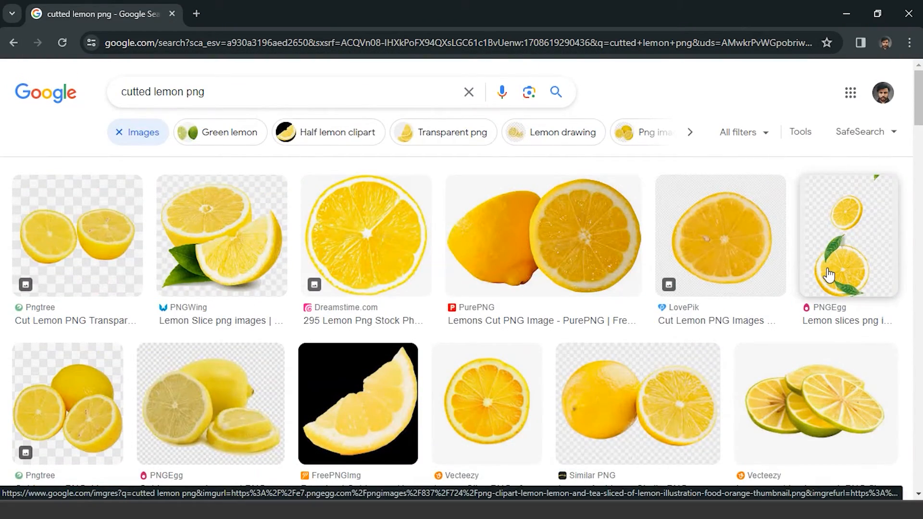
Step: Preview the PNGEgg lemon slices result, and open the transform options for the flat lemon slice at the can's base in Photoshop
left_click(828, 275)
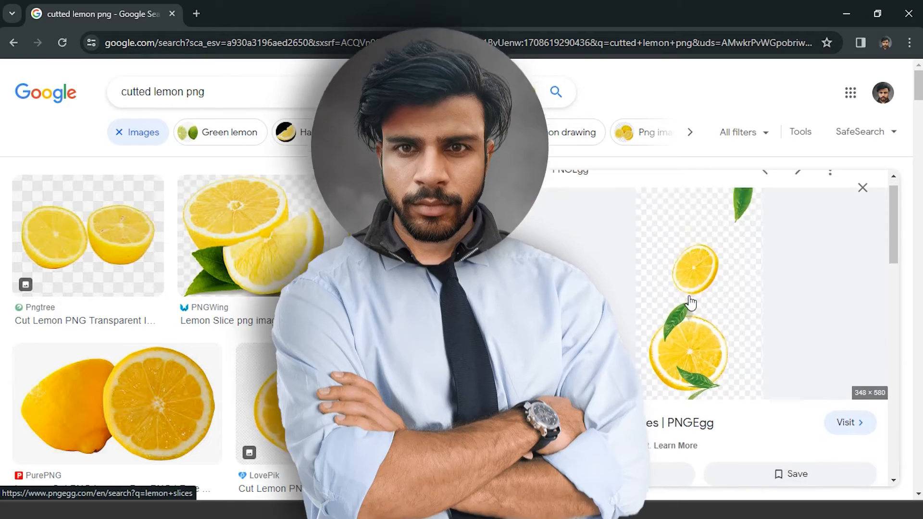
scroll(691, 310, "down", 4)
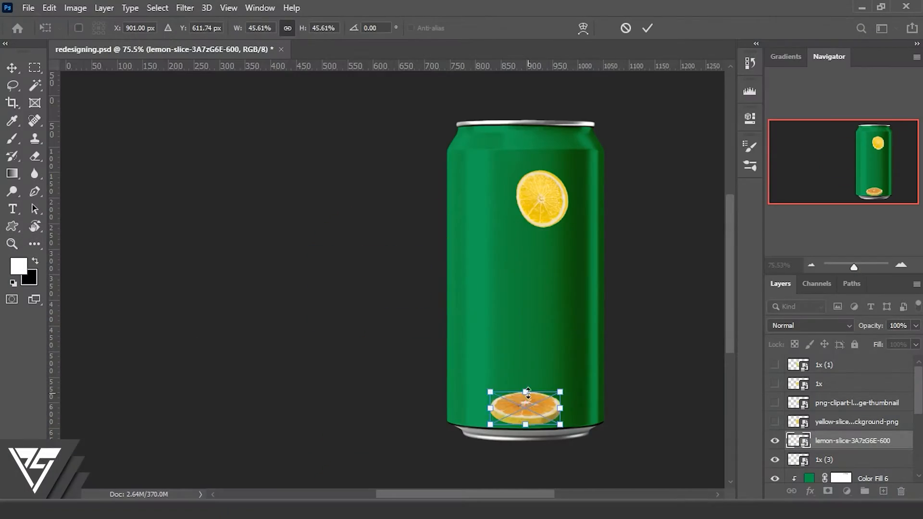
right_click(529, 404)
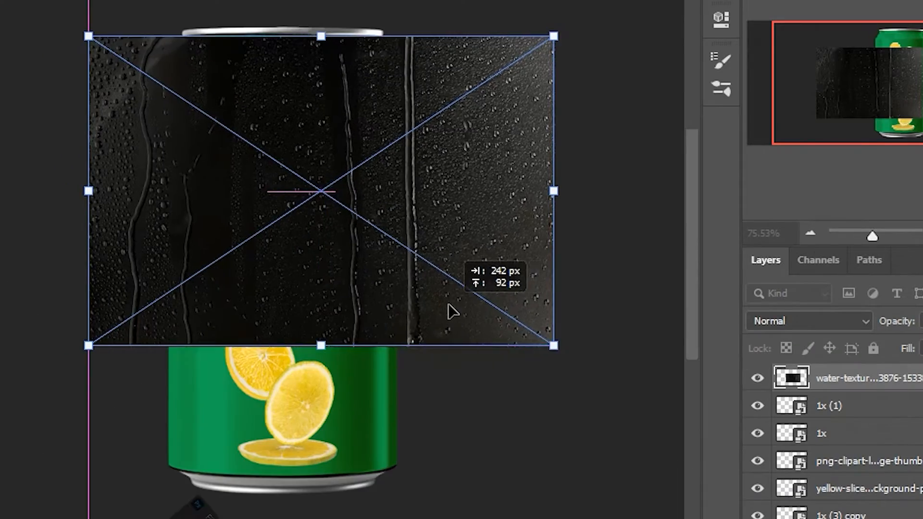
Step: Position the water texture to cover the green can and set its blend mode to Linear Dodge (Add)
left_click_drag(321, 345, 367, 453)
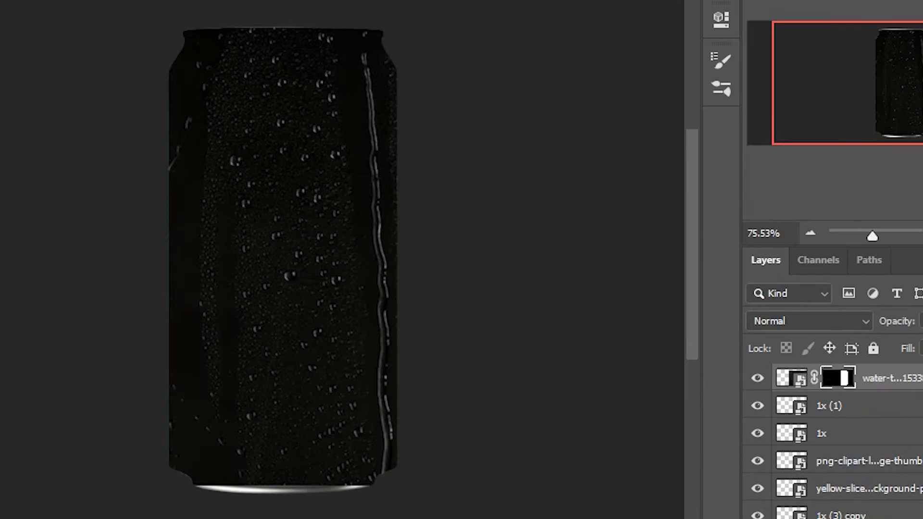
left_click(807, 321)
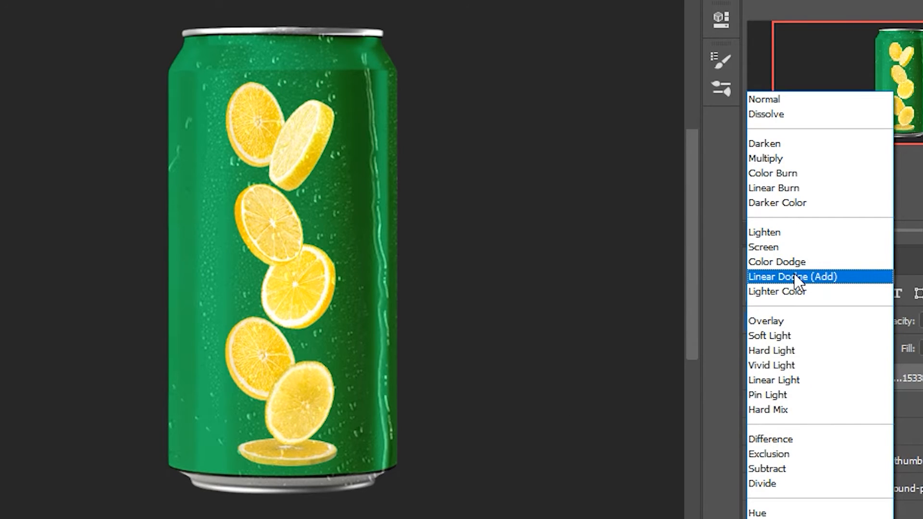
left_click(797, 281)
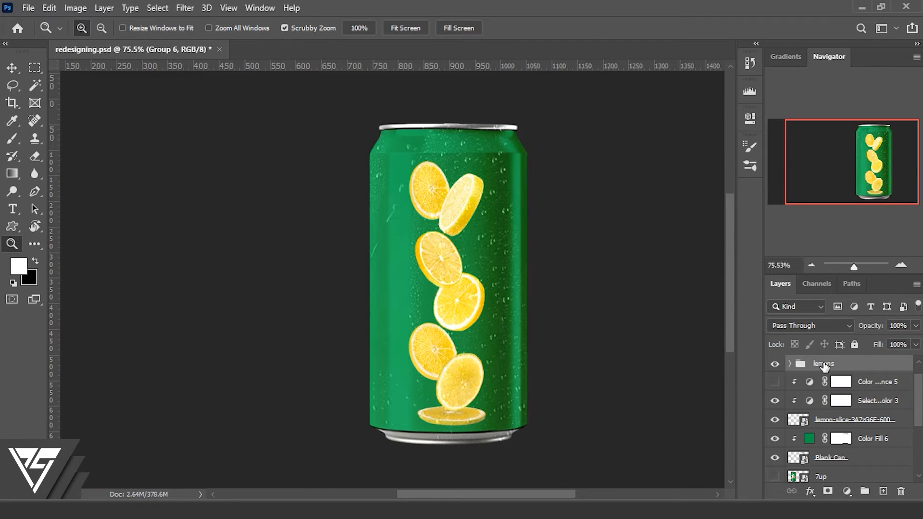
Step: Name the lemon slices group "lemons" and add a Hue/Saturation adjustment above it
key("Return")
left_click(847, 491)
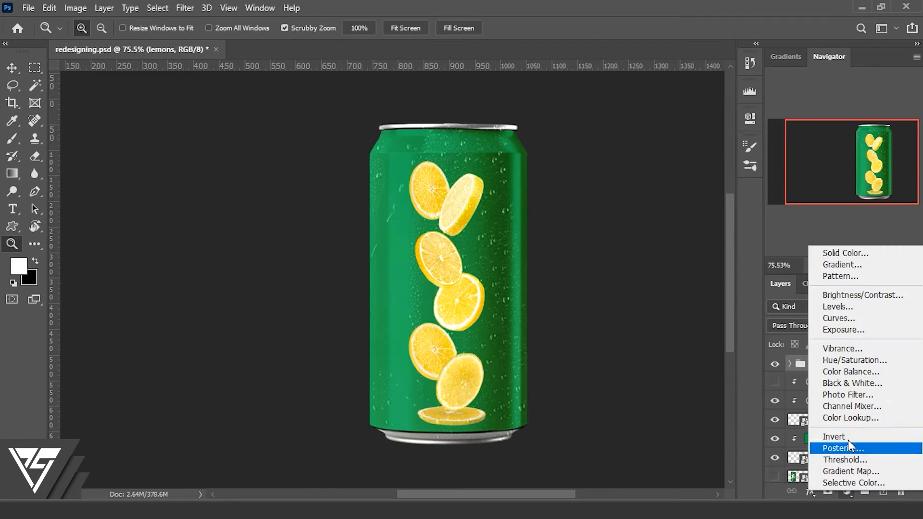
left_click(854, 361)
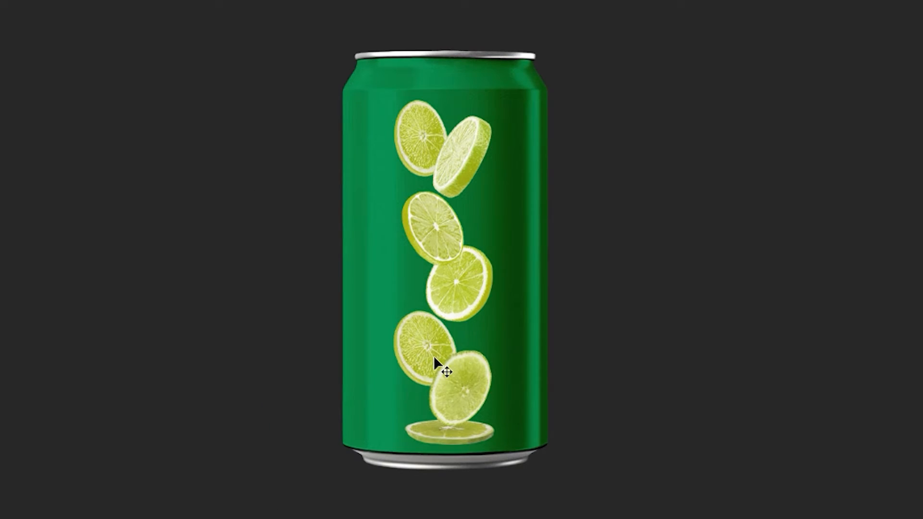
Step: Shift the lower-left lime slice slightly, and place a clipped copy of the Exposure 2 adjustment on the 1x (3) slice
left_click_drag(434, 355, 421, 354)
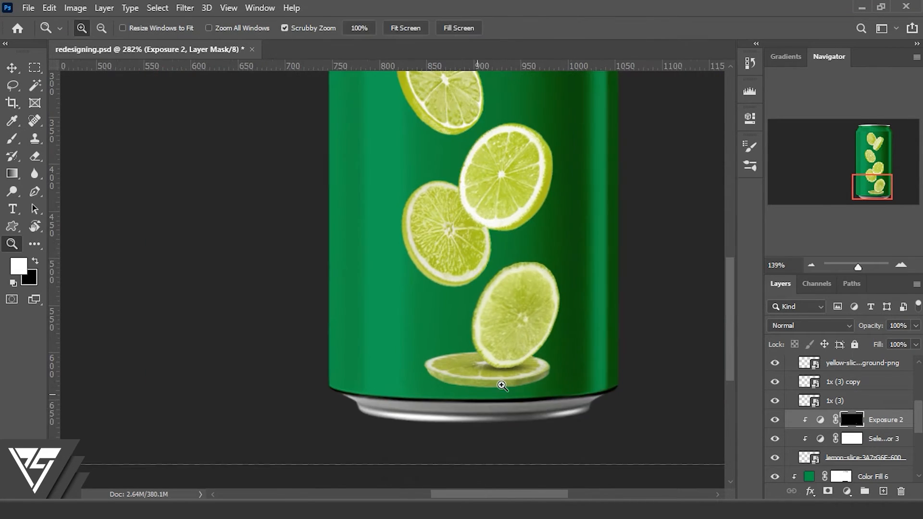
key("v")
left_click_drag(880, 442, 881, 439)
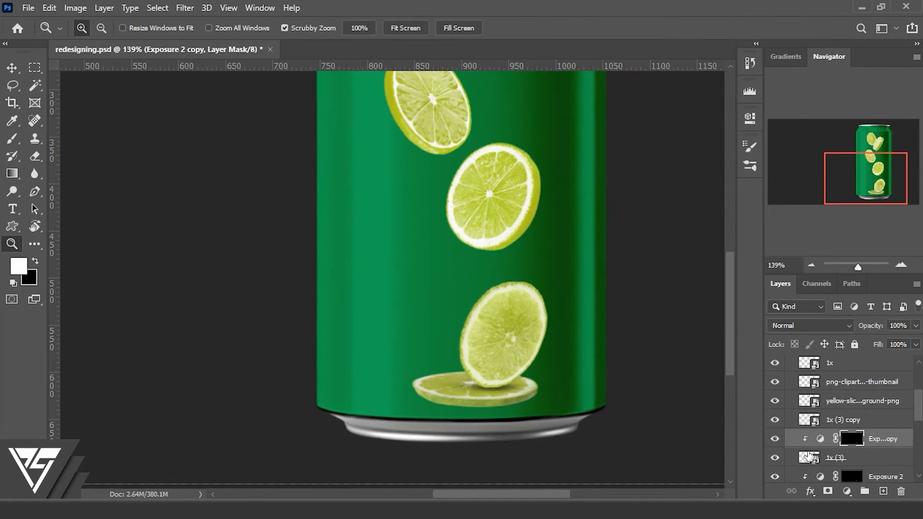
Step: Look at the brush settings for painting the Exposure 2 copy's layer mask
key("b")
right_click(453, 241)
key("Escape")
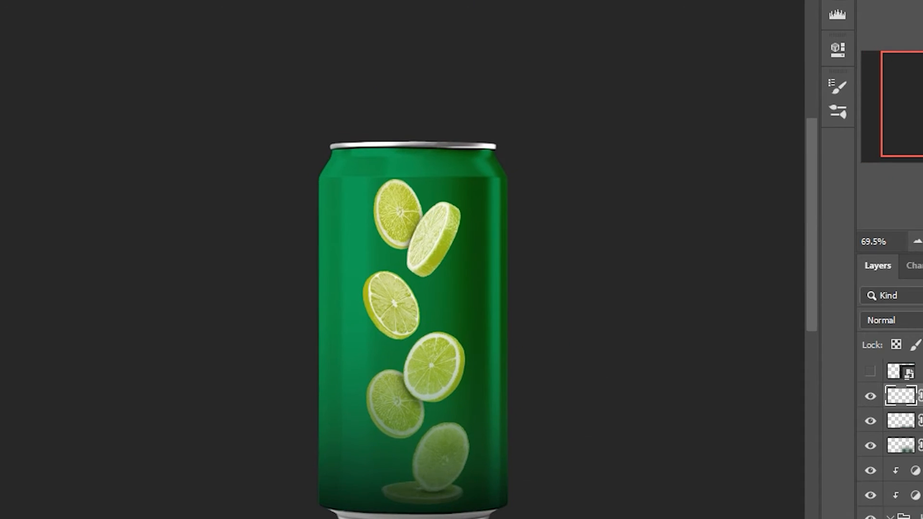
Step: Set the selected painted shading layer's blend mode to Multiply
left_click(889, 320)
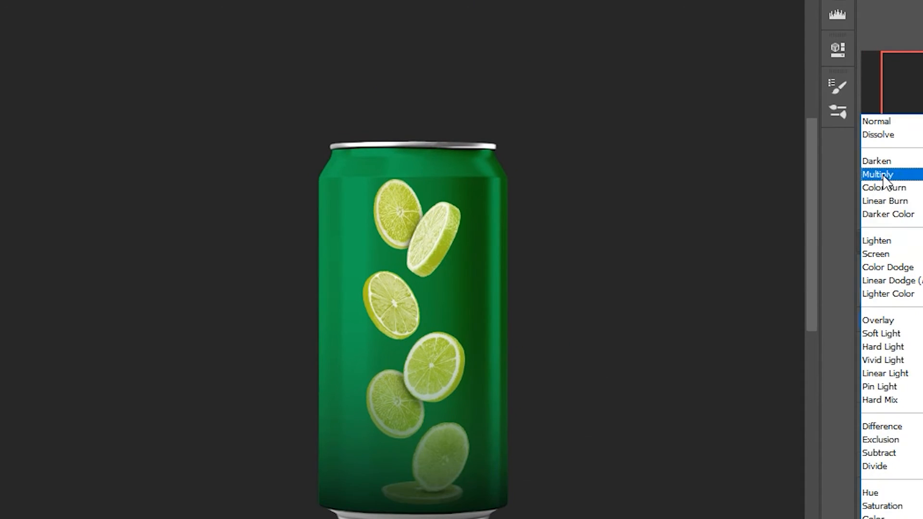
left_click(882, 173)
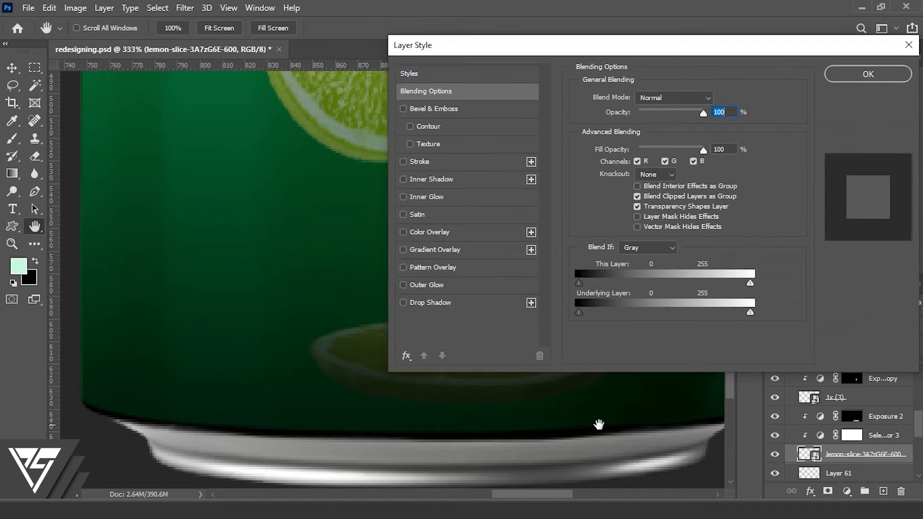
left_click_drag(598, 423, 428, 425)
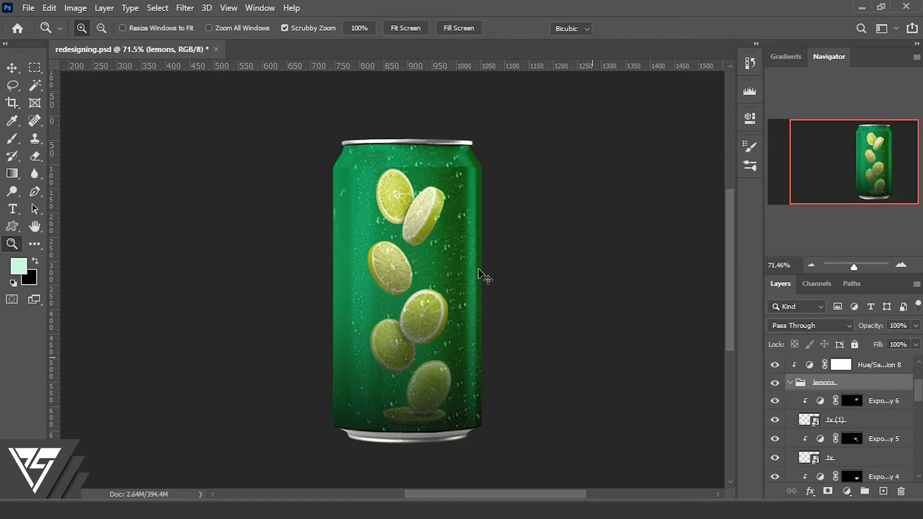
Step: Position the rotated splash-png-pics-15 water splash over the upper and middle lime slices and apply the transform
left_click_drag(416, 147, 413, 126)
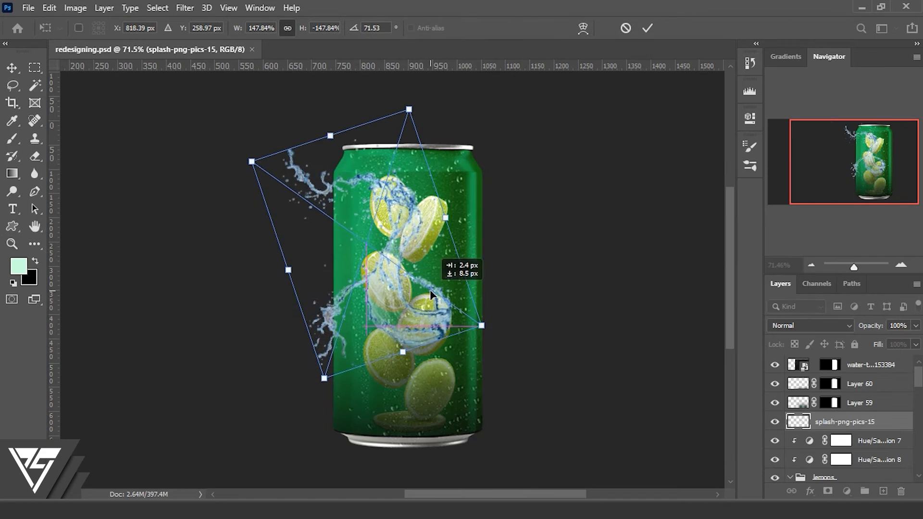
left_click_drag(428, 287, 431, 294)
left_click(646, 33)
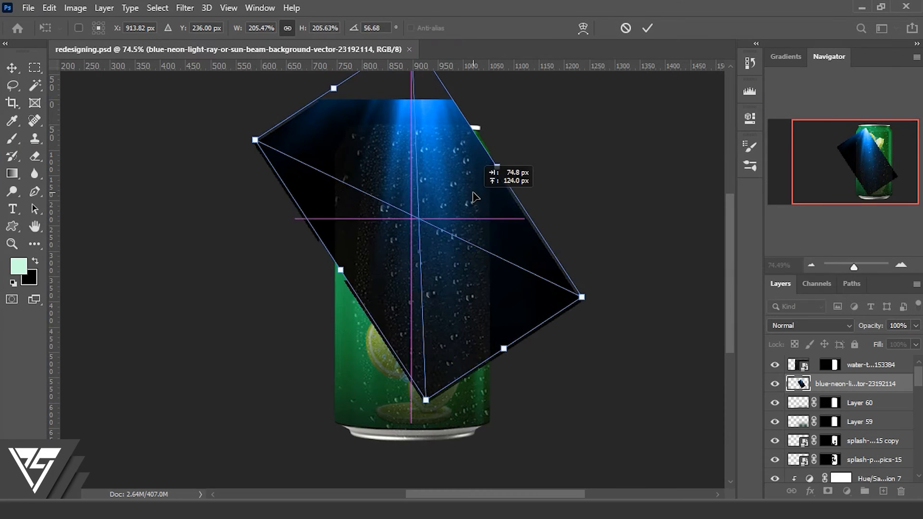
Step: Place the tilted blue light beam image over the can's upper part, and adjust the finished 7UP can's Highlights in Camera Raw
mouse_move(466, 192)
left_mouse_down()
mouse_move(469, 168)
mouse_move(461, 178)
left_mouse_up()
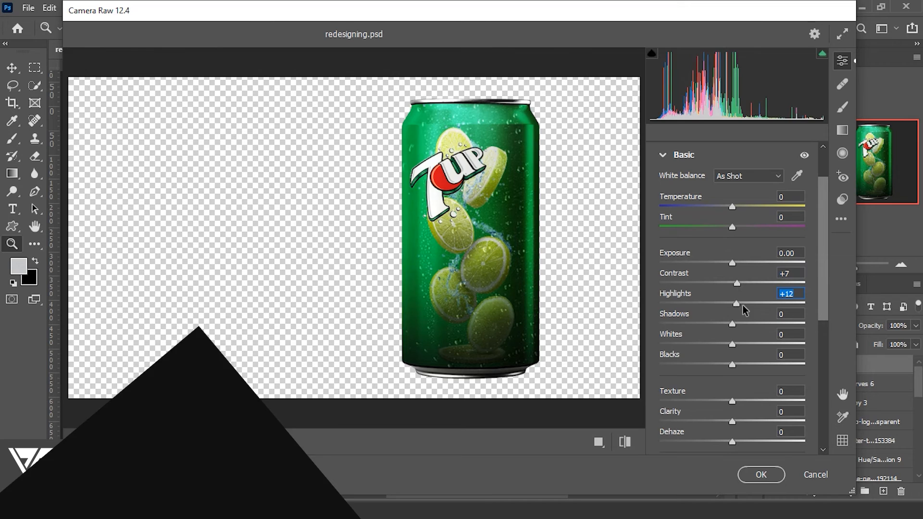
left_click_drag(747, 303, 750, 310)
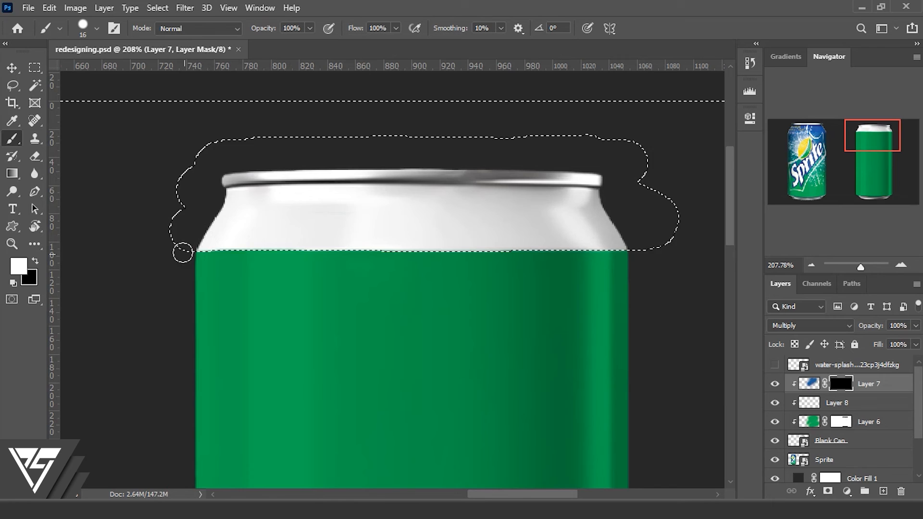
Step: Brush Layer 7's mask white along the can's shoulder inside the selection
mouse_move(182, 252)
left_mouse_down()
mouse_move(236, 244)
mouse_move(359, 192)
mouse_move(600, 202)
left_mouse_up()
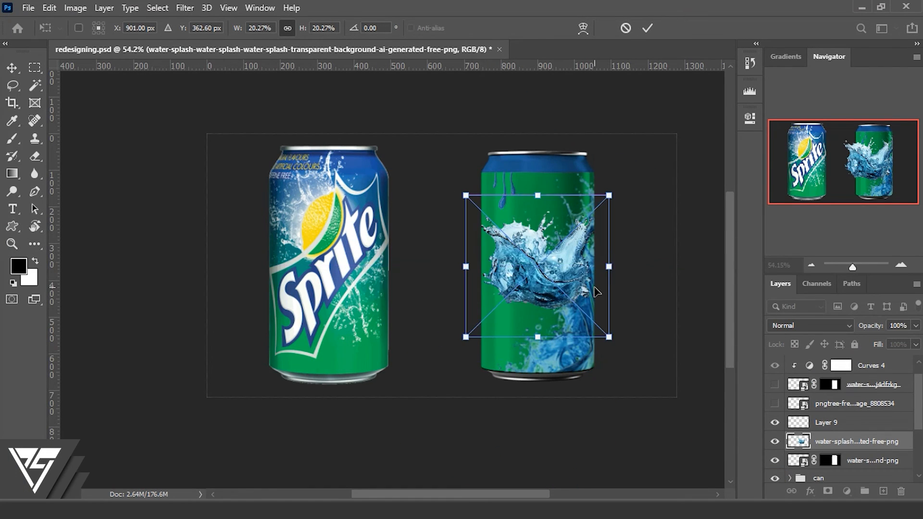
Step: Position the blue water splashes over the Sprite can and around the orange slice near its base
left_click_drag(596, 291, 607, 269)
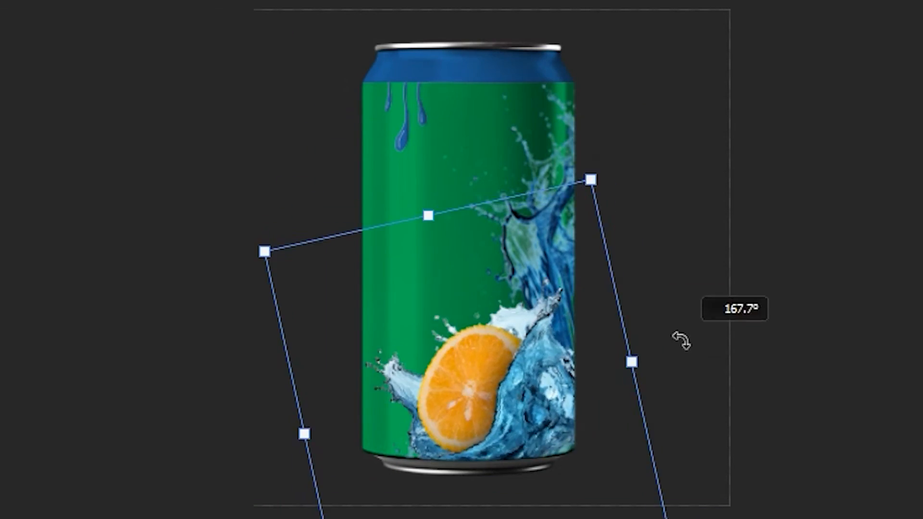
left_click_drag(556, 408, 556, 416)
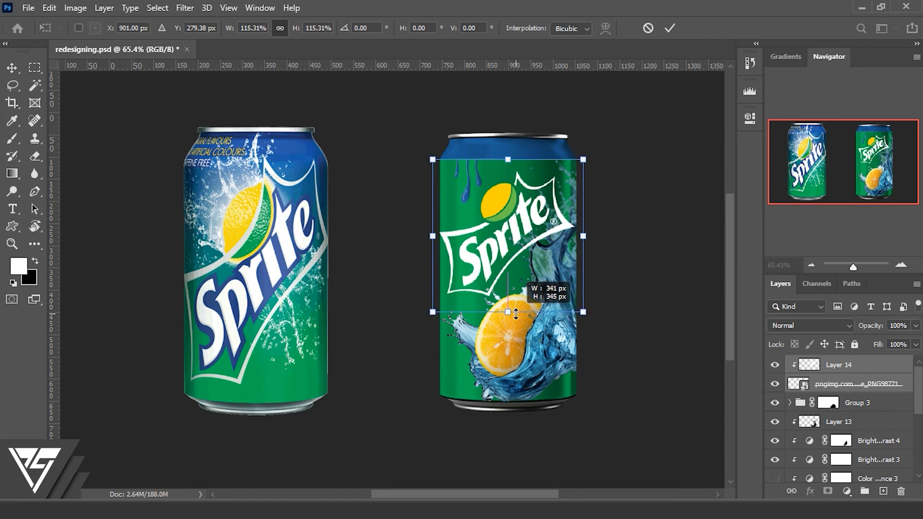
Step: Move the Sprite logo up on the can, and change the black condensation layer's blend mode to keep only its water drops
left_click_drag(522, 274, 521, 255)
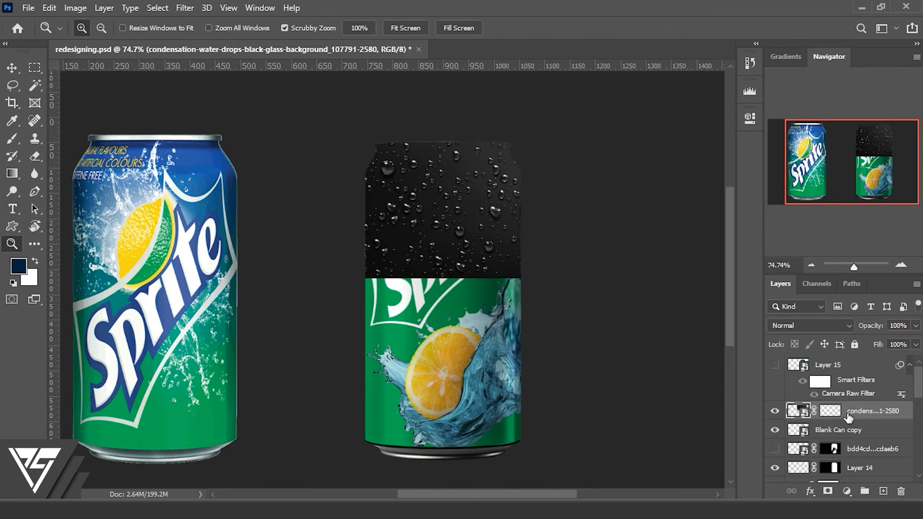
left_click(796, 305)
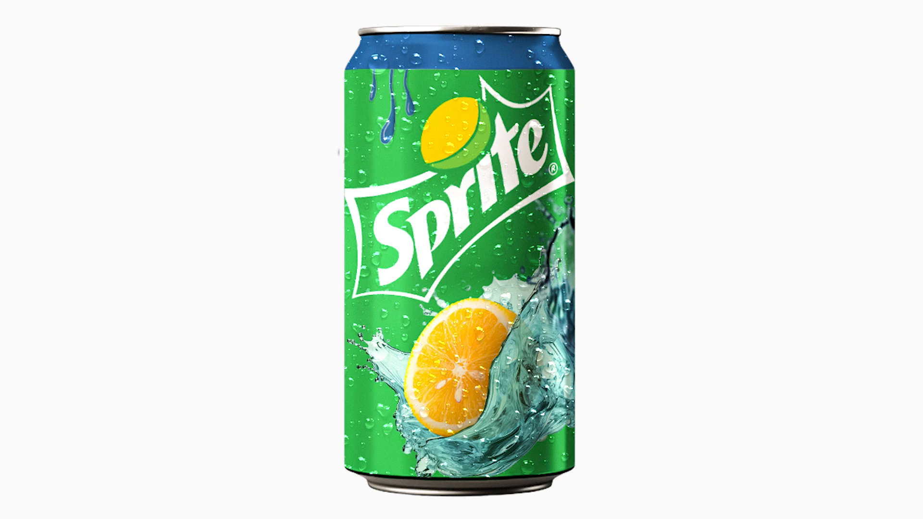